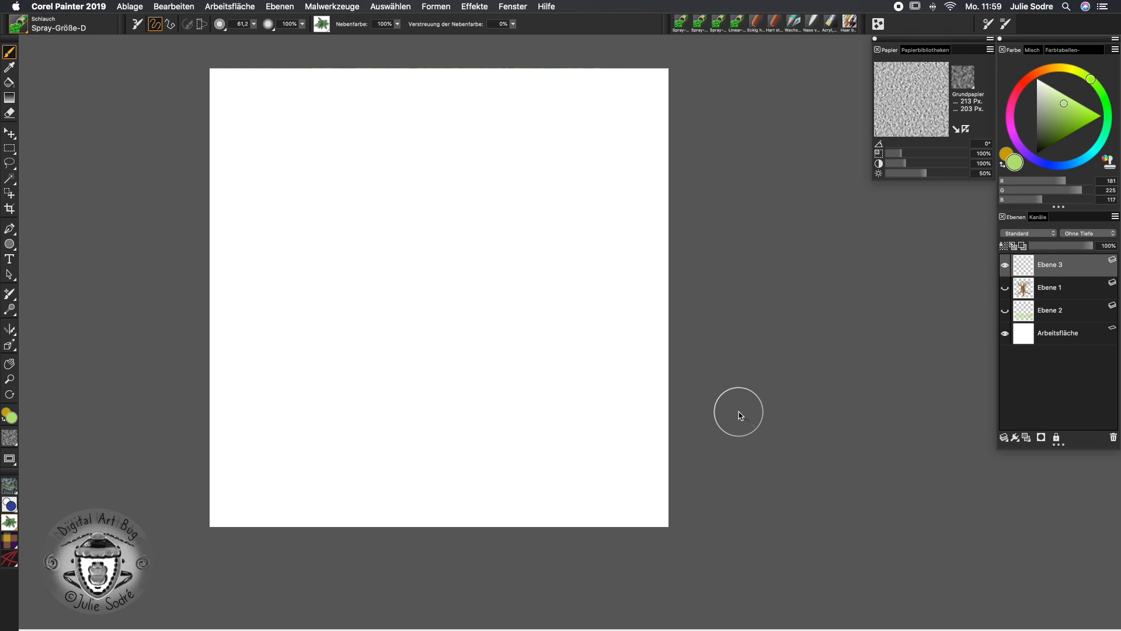
- Display the Strahl nozzle library and choose the Schlauch brush Spray-Größe-D
left_click(18, 24)
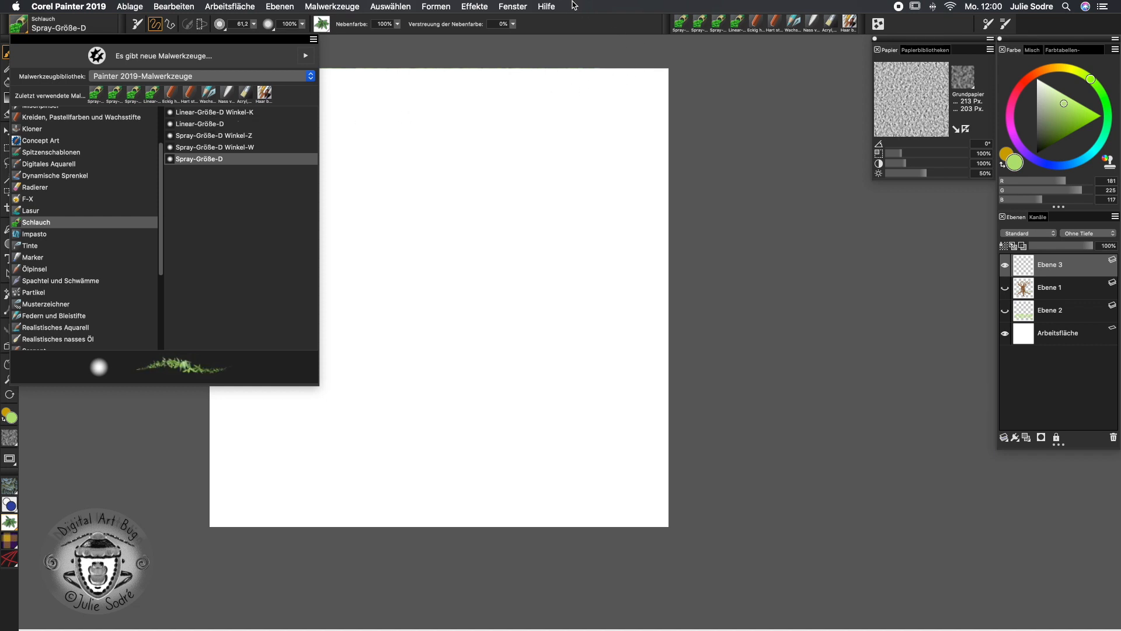
left_click(512, 8)
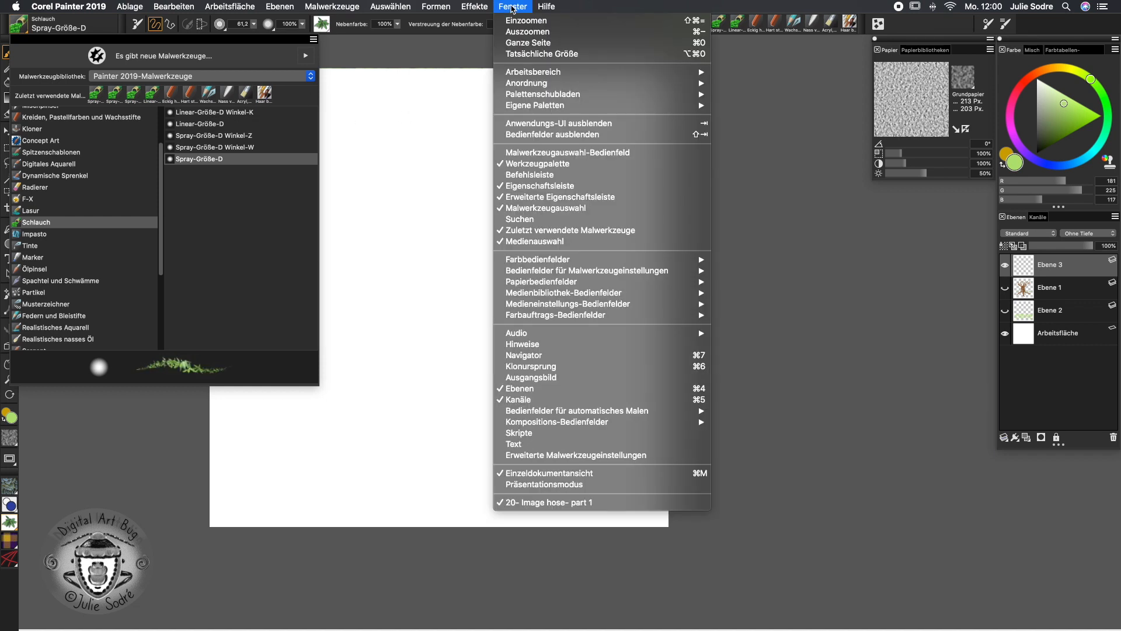
mouse_move(588, 299)
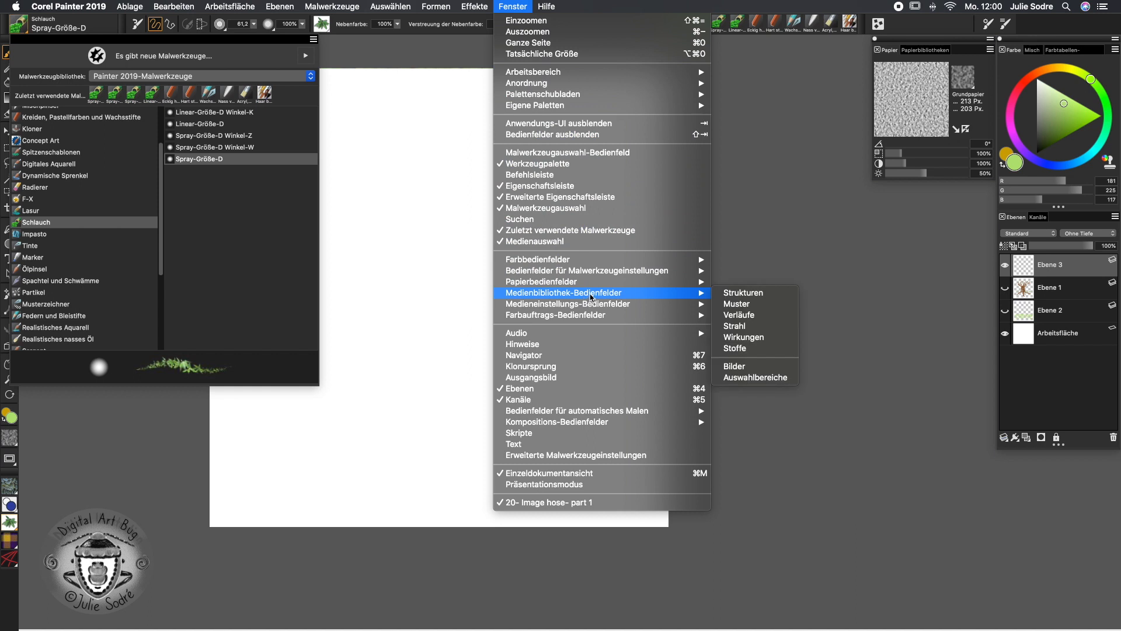
left_click(757, 327)
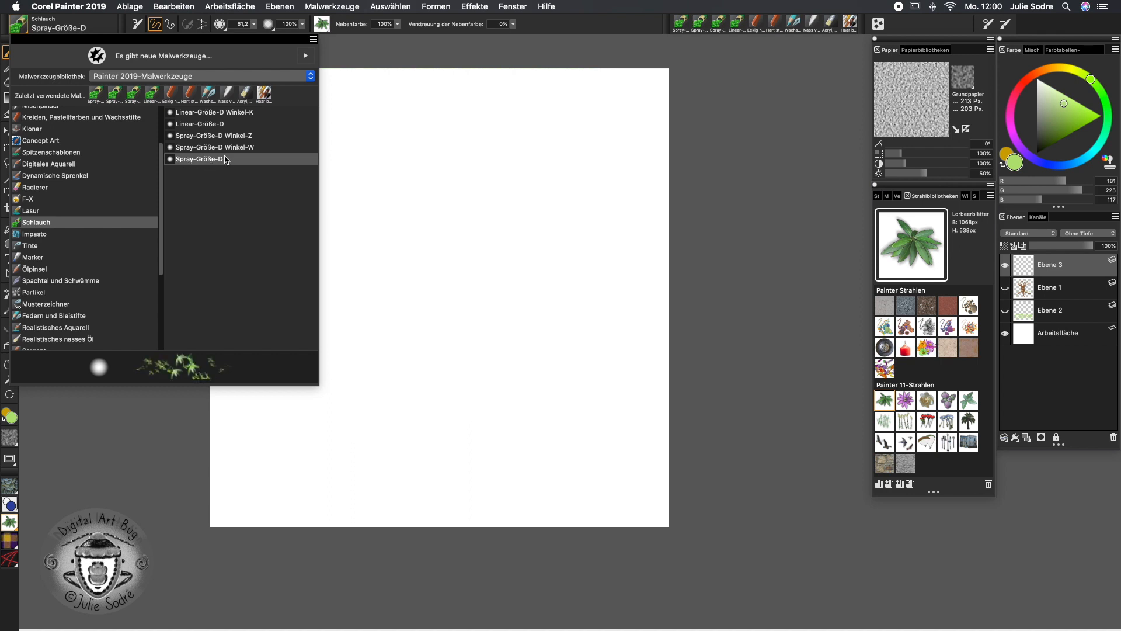
left_click(181, 160)
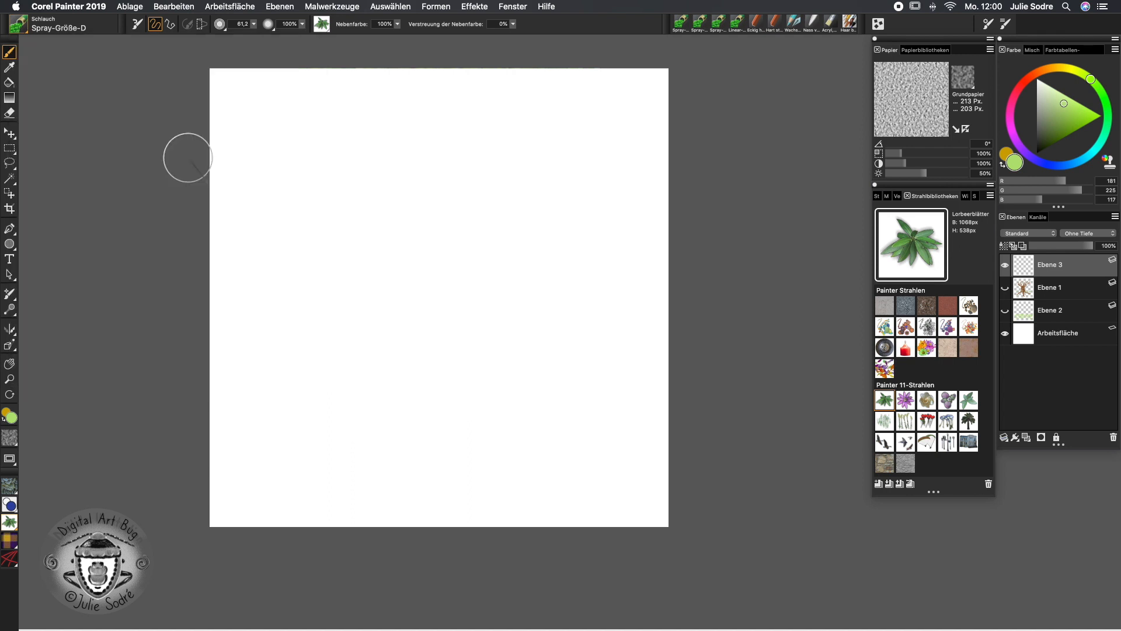
- Test the Palmen nozzle with one winding stroke of palms across the canvas, and undo it
left_click(969, 421)
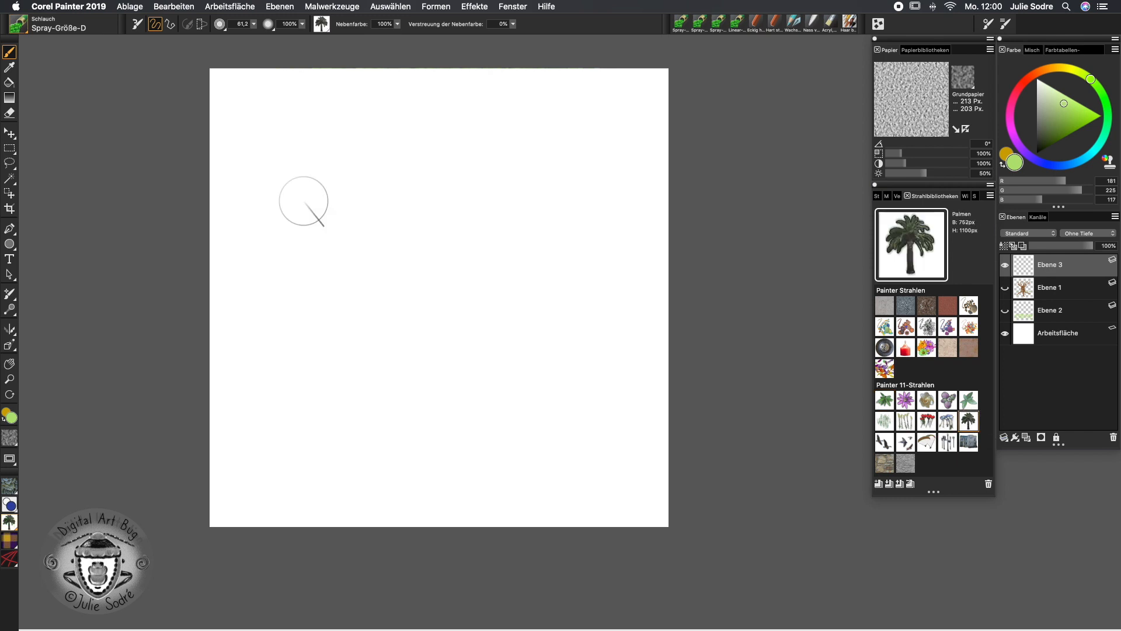
mouse_move(276, 197)
left_mouse_down()
mouse_move(533, 190)
mouse_move(644, 212)
mouse_move(608, 232)
mouse_move(280, 273)
mouse_move(282, 289)
mouse_move(321, 296)
mouse_move(577, 294)
mouse_move(620, 306)
mouse_move(612, 323)
mouse_move(282, 355)
mouse_move(234, 386)
left_mouse_up()
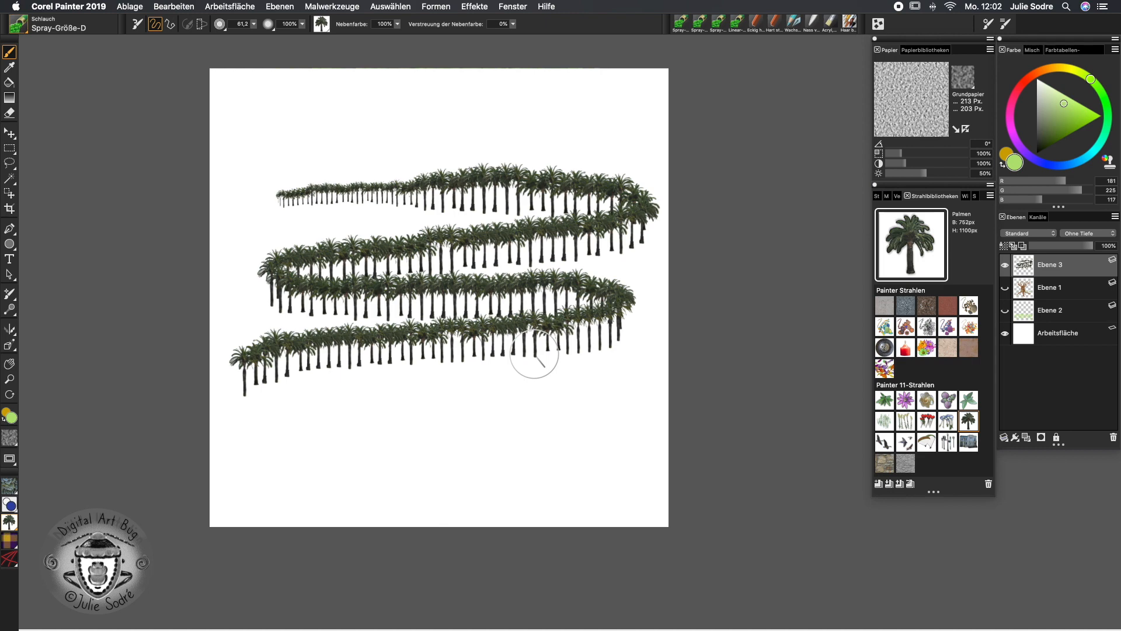
key("super+z")
- Switch to the Linear-Größe-D Winkel-K hose and stamp five single palms at different rotations along the canvas's upper part
left_click(22, 27)
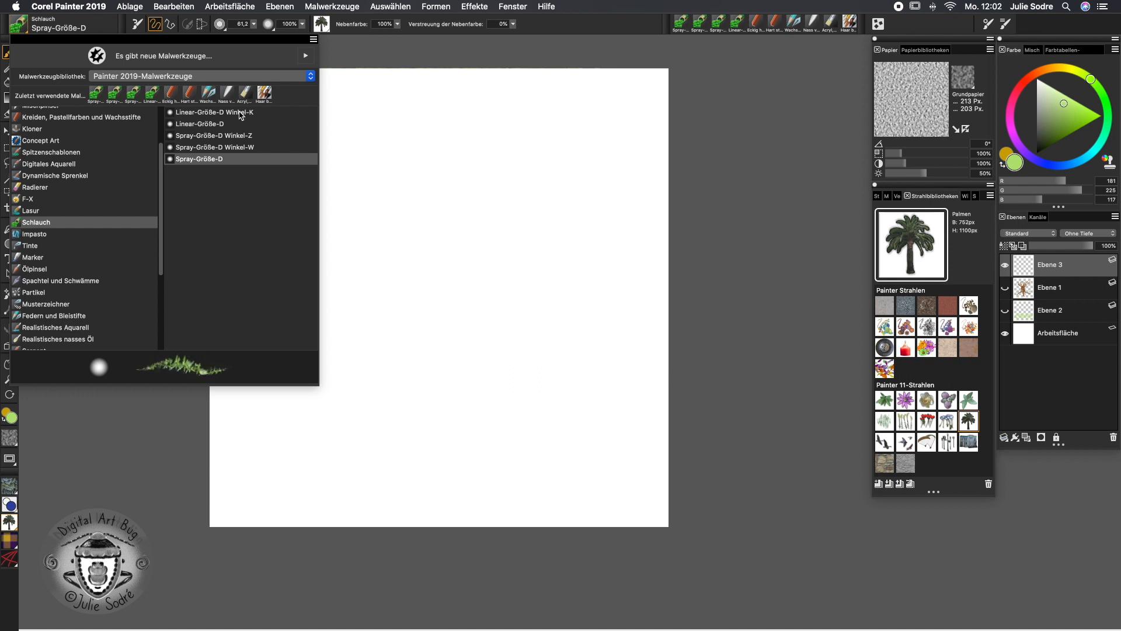
left_click(245, 112)
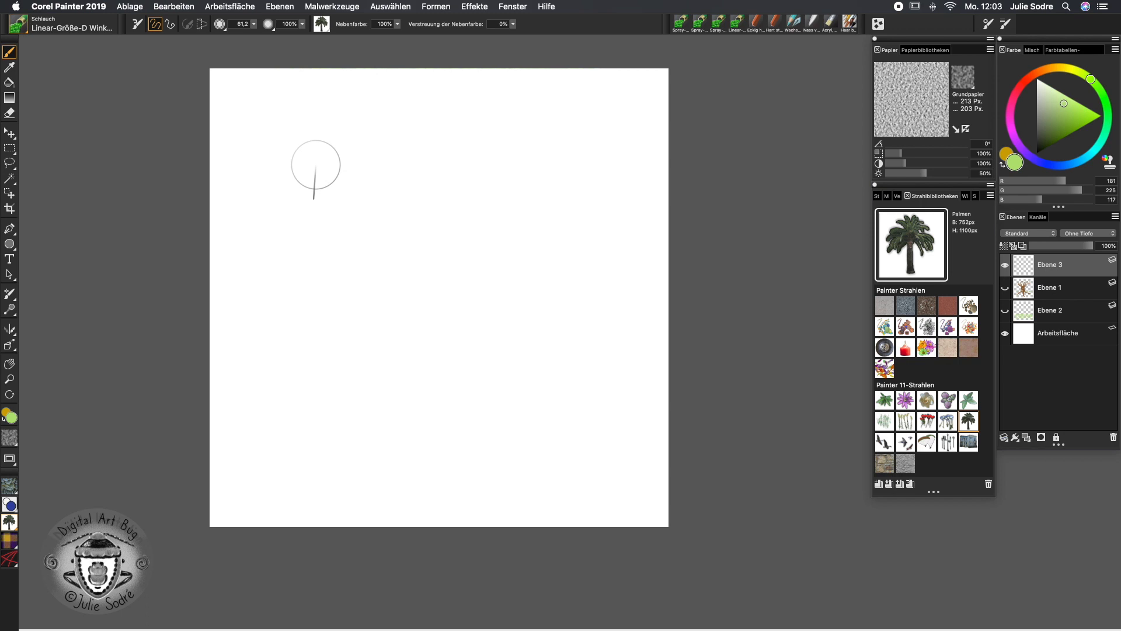
left_click(311, 167)
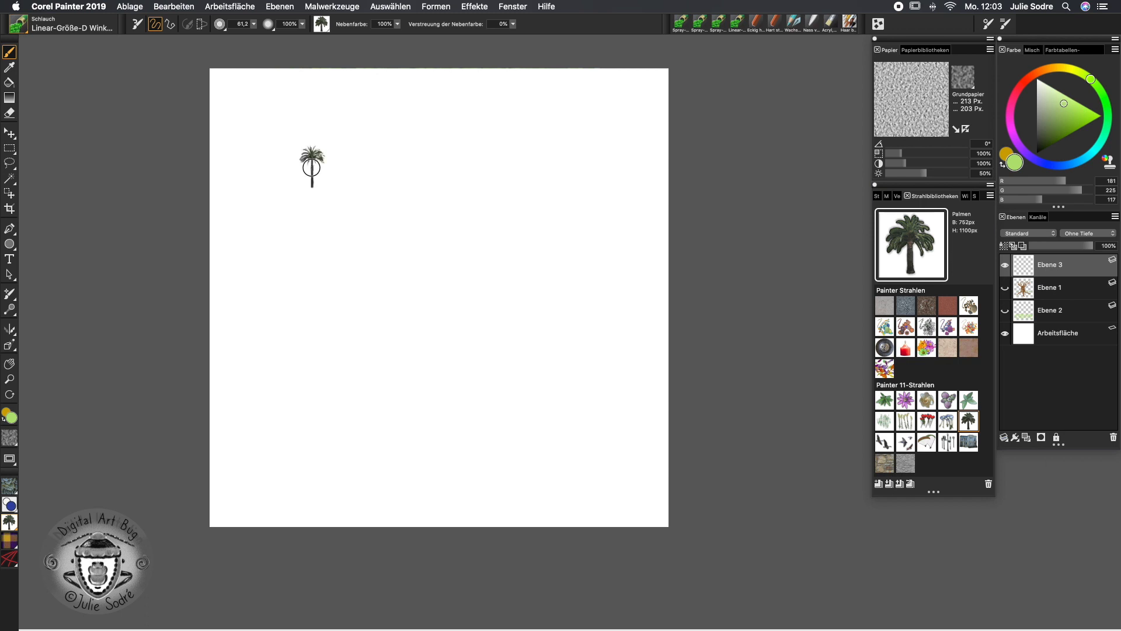
left_click(359, 167)
left_click_drag(410, 170, 414, 164)
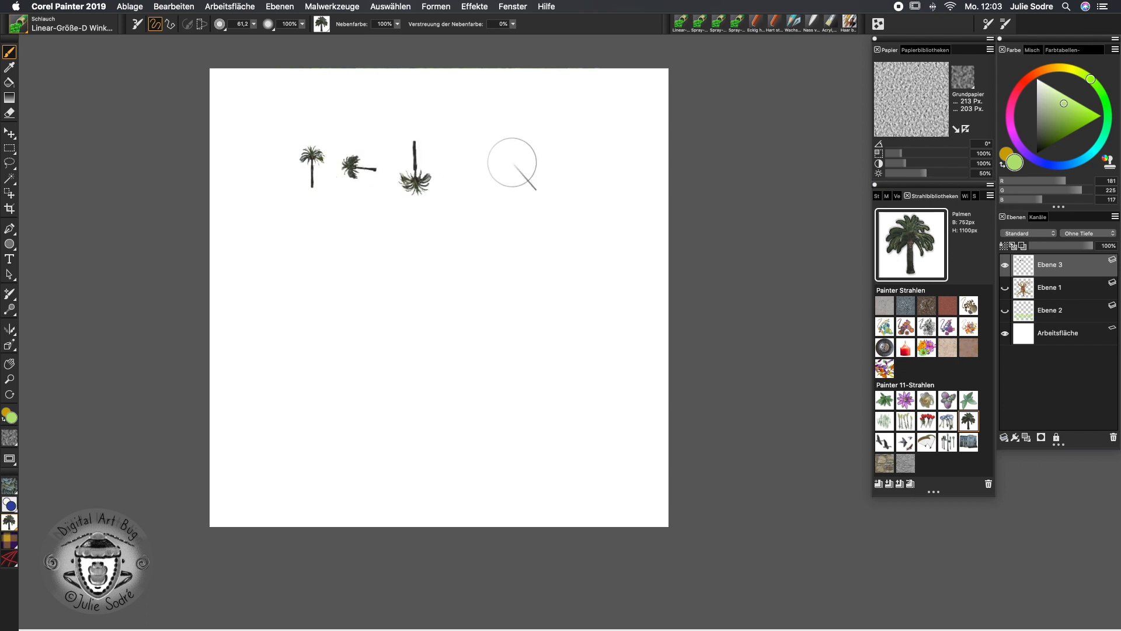
left_click_drag(518, 165, 522, 156)
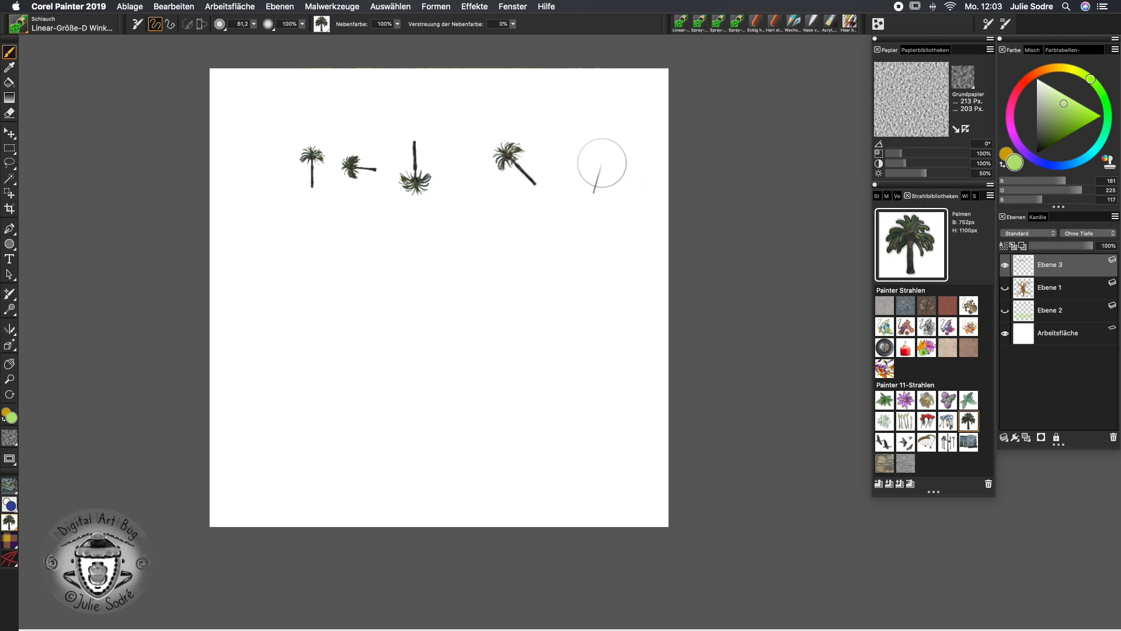
left_click_drag(588, 159, 589, 158)
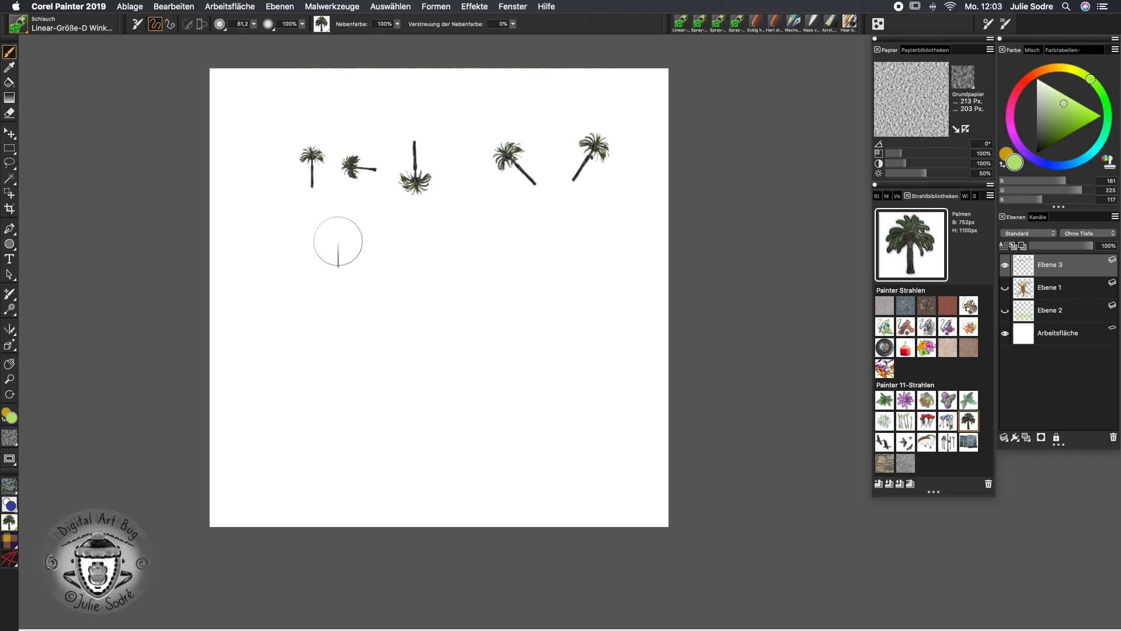
- Paint two rings of palms side by side below the single palms, and clear everything from Ebene 3
mouse_move(339, 241)
left_mouse_down()
mouse_move(270, 257)
mouse_move(255, 315)
mouse_move(267, 353)
mouse_move(330, 367)
mouse_move(400, 347)
mouse_move(419, 294)
mouse_move(357, 218)
mouse_move(327, 217)
left_mouse_up()
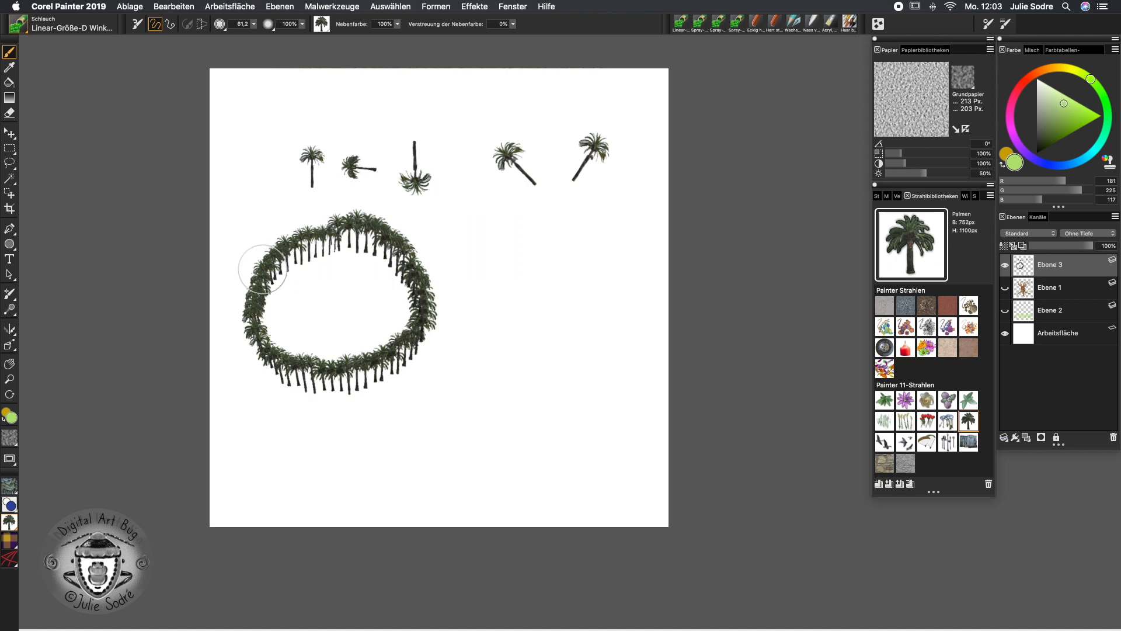
mouse_move(535, 244)
left_mouse_down()
mouse_move(481, 279)
mouse_move(469, 306)
mouse_move(482, 343)
mouse_move(542, 373)
mouse_move(581, 358)
mouse_move(595, 328)
mouse_move(578, 279)
mouse_move(522, 258)
mouse_move(499, 275)
left_mouse_up()
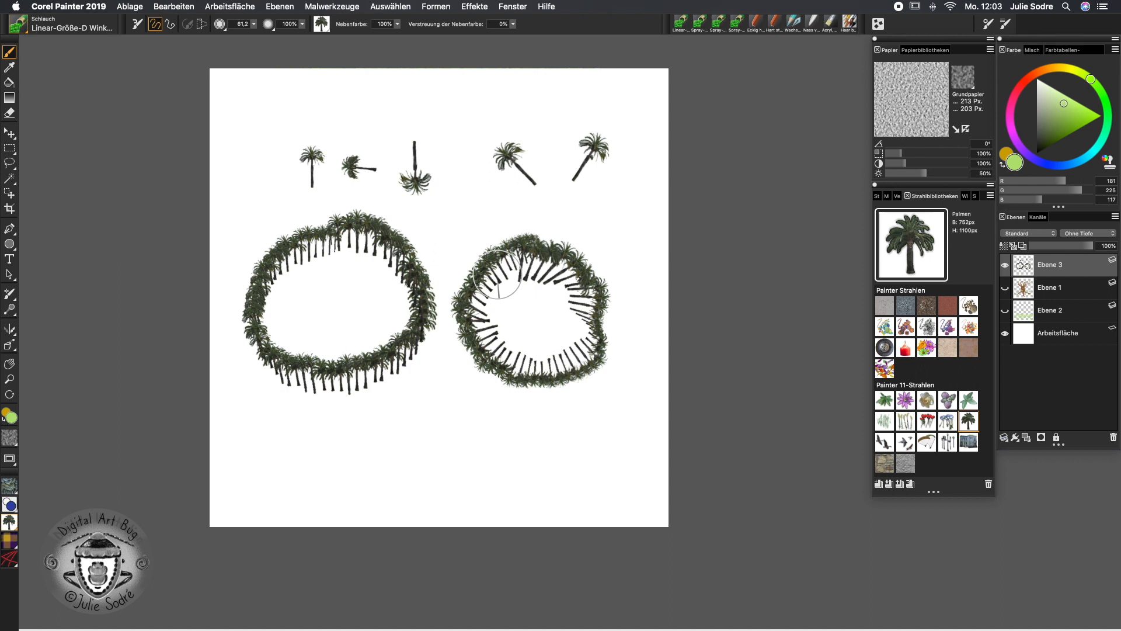
key("super+a")
key("BackSpace")
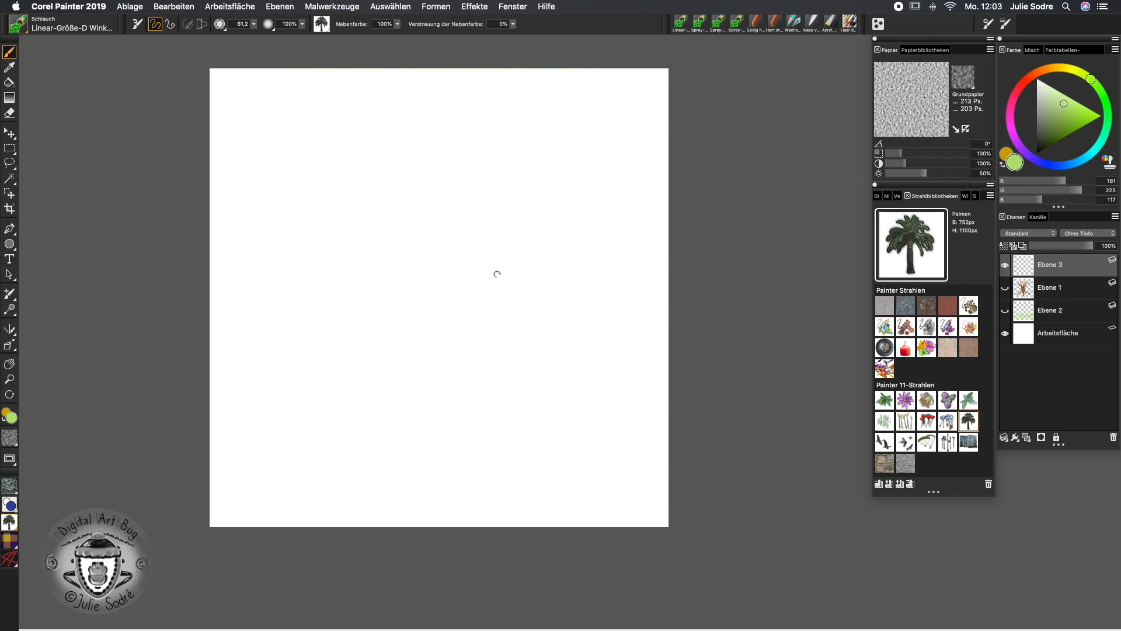
- Show the layers Ebene 1 and Ebene 2 and choose the Lorbeerblätter nozzle
left_click(1005, 287)
left_click(1005, 310)
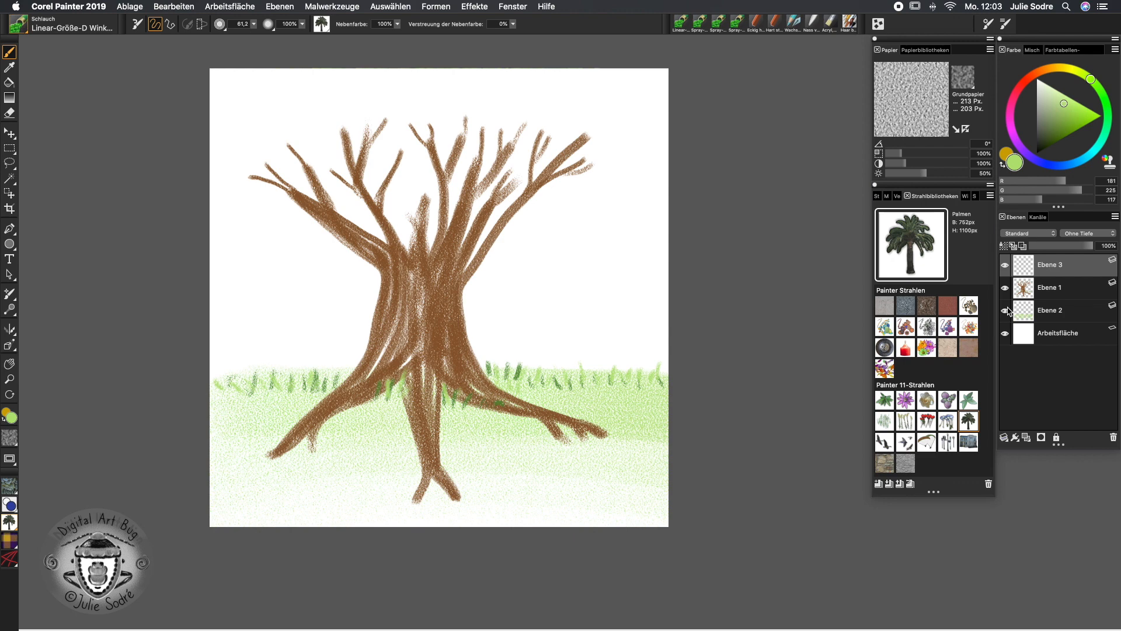
left_click(886, 401)
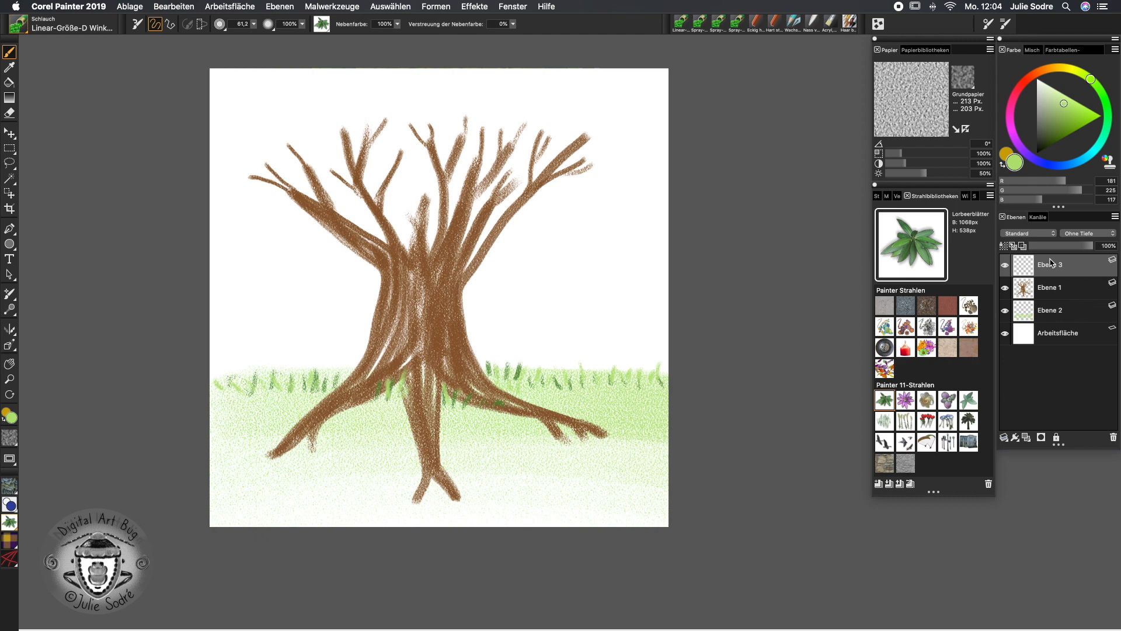
- Try painting laurel leaves over the branches with the linear hose, and undo the stroke
mouse_move(303, 179)
left_mouse_down()
mouse_move(368, 170)
mouse_move(558, 174)
mouse_move(557, 158)
mouse_move(364, 133)
mouse_move(285, 150)
mouse_move(396, 142)
mouse_move(538, 158)
mouse_move(400, 151)
mouse_move(298, 203)
mouse_move(298, 268)
mouse_move(358, 178)
mouse_move(337, 219)
mouse_move(368, 212)
mouse_move(369, 251)
left_mouse_up()
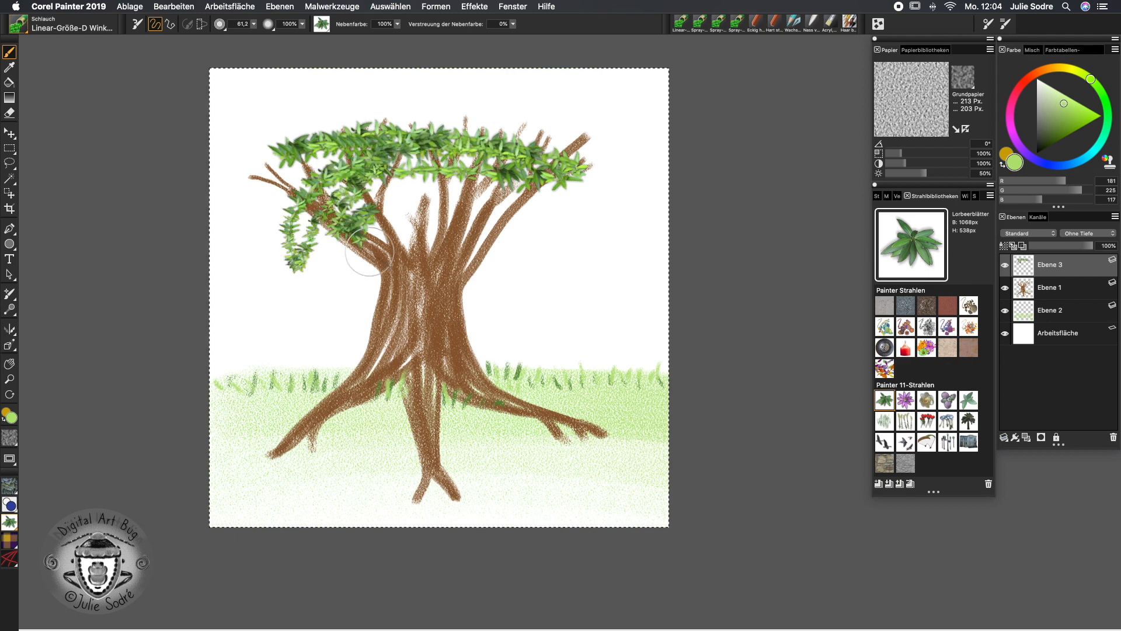
key("super+z")
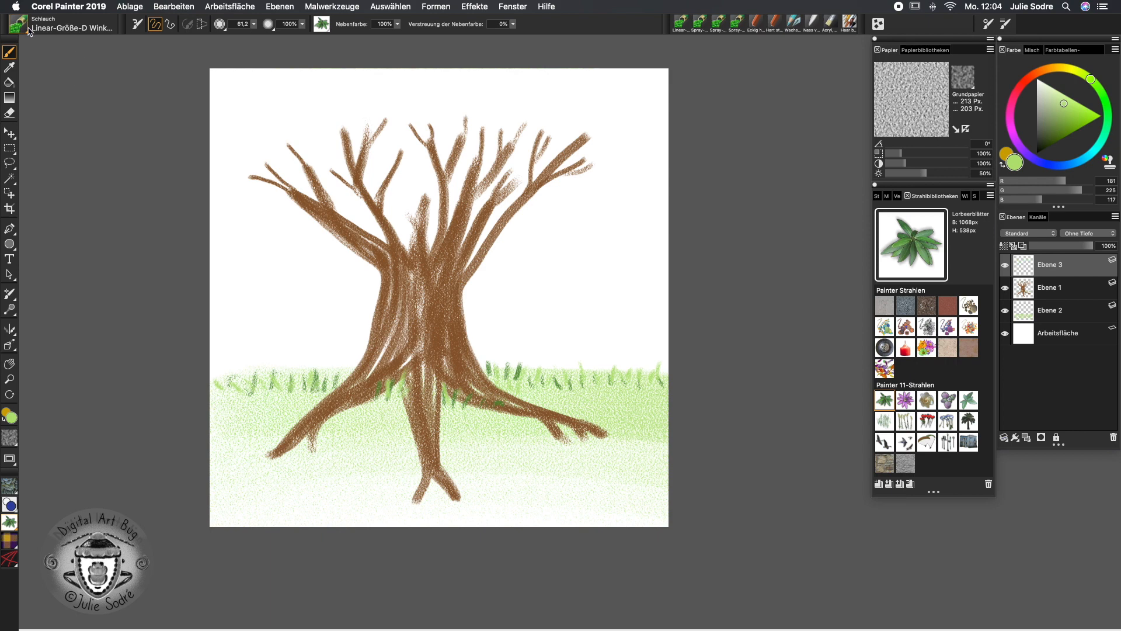
- Switch to the Spray-Größe-D hose, enlarge the brush to 105.4, and spray laurel leaves over the tree's crown
left_click(31, 29)
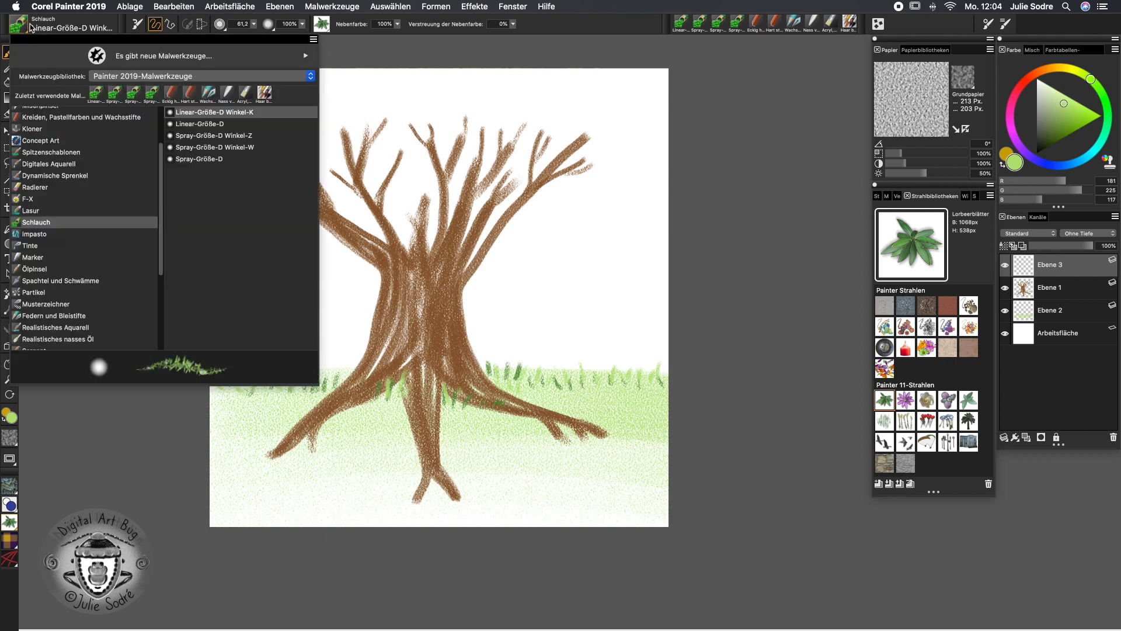
left_click(216, 160)
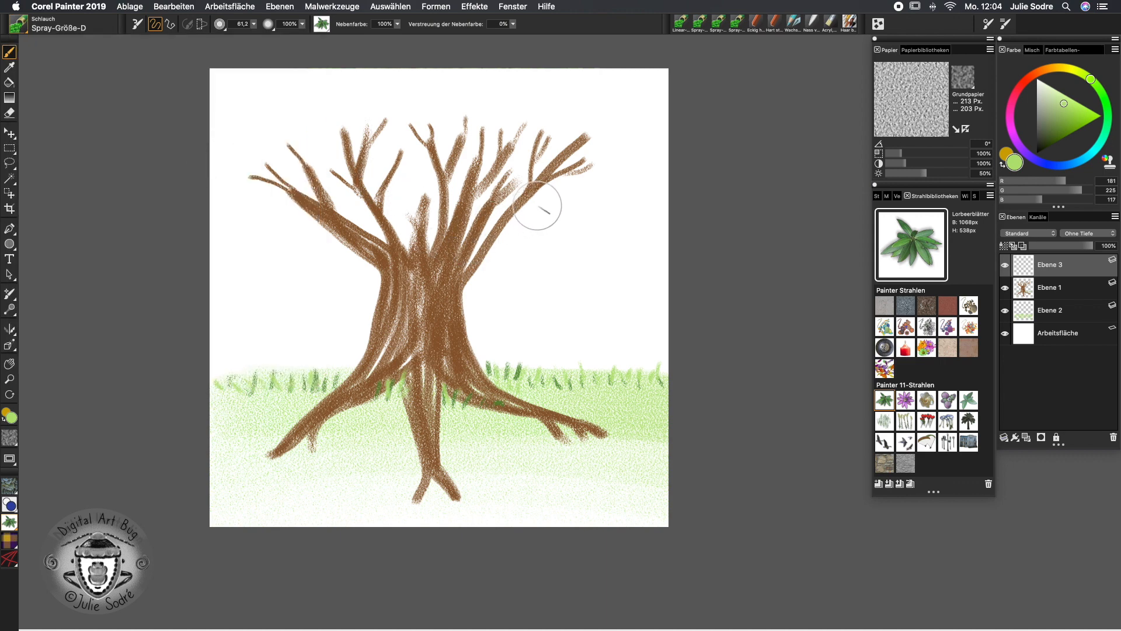
left_click_drag(489, 185, 516, 210)
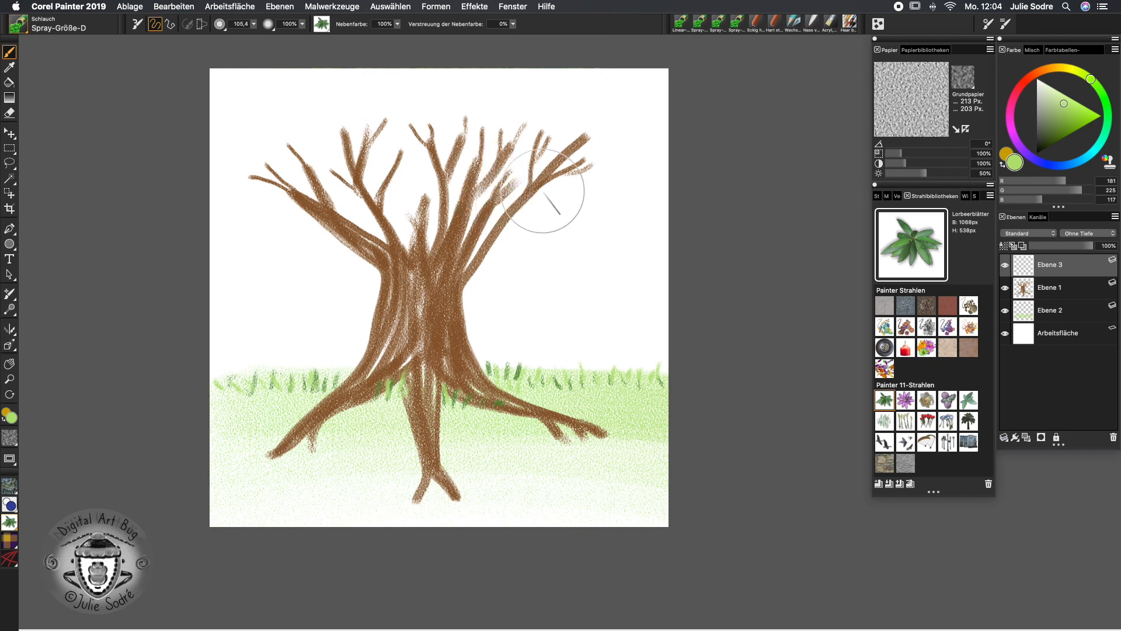
mouse_move(561, 200)
left_mouse_down()
mouse_move(505, 130)
mouse_move(394, 102)
mouse_move(320, 98)
mouse_move(260, 123)
mouse_move(231, 176)
mouse_move(251, 201)
mouse_move(359, 142)
mouse_move(436, 122)
mouse_move(417, 114)
mouse_move(292, 146)
mouse_move(359, 143)
mouse_move(390, 166)
mouse_move(319, 220)
mouse_move(408, 185)
mouse_move(450, 116)
mouse_move(506, 85)
mouse_move(589, 95)
mouse_move(593, 135)
mouse_move(522, 120)
mouse_move(485, 147)
mouse_move(590, 132)
mouse_move(560, 202)
mouse_move(531, 170)
mouse_move(474, 171)
mouse_move(524, 224)
mouse_move(614, 210)
mouse_move(639, 137)
mouse_move(599, 81)
mouse_move(477, 59)
mouse_move(324, 69)
mouse_move(259, 126)
mouse_move(266, 215)
mouse_move(303, 244)
mouse_move(364, 211)
mouse_move(387, 224)
mouse_move(328, 189)
mouse_move(393, 193)
left_mouse_up()
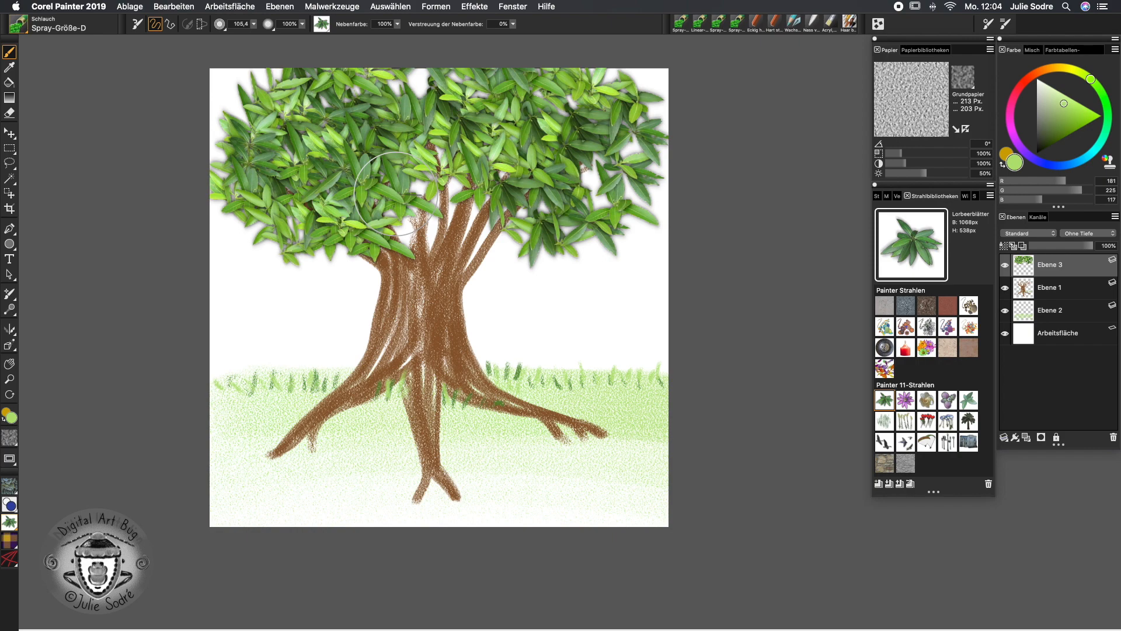
- Open the advanced brush settings, clear the leaves from Ebene 3, and set Strich verstreuen to 1.12
left_click(988, 25)
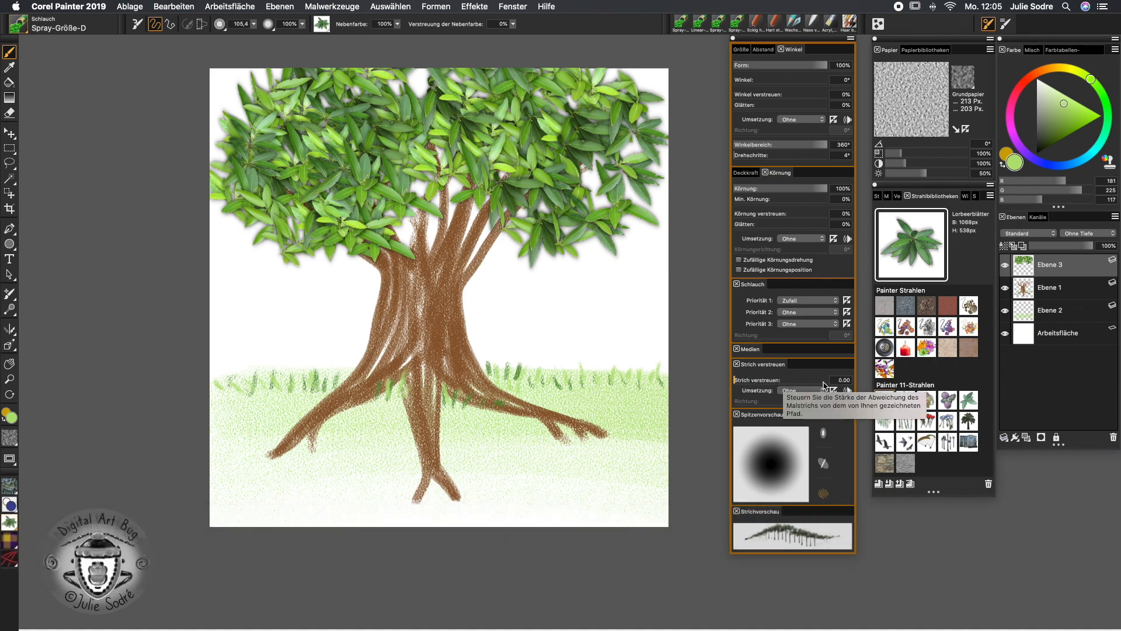
key("super+a")
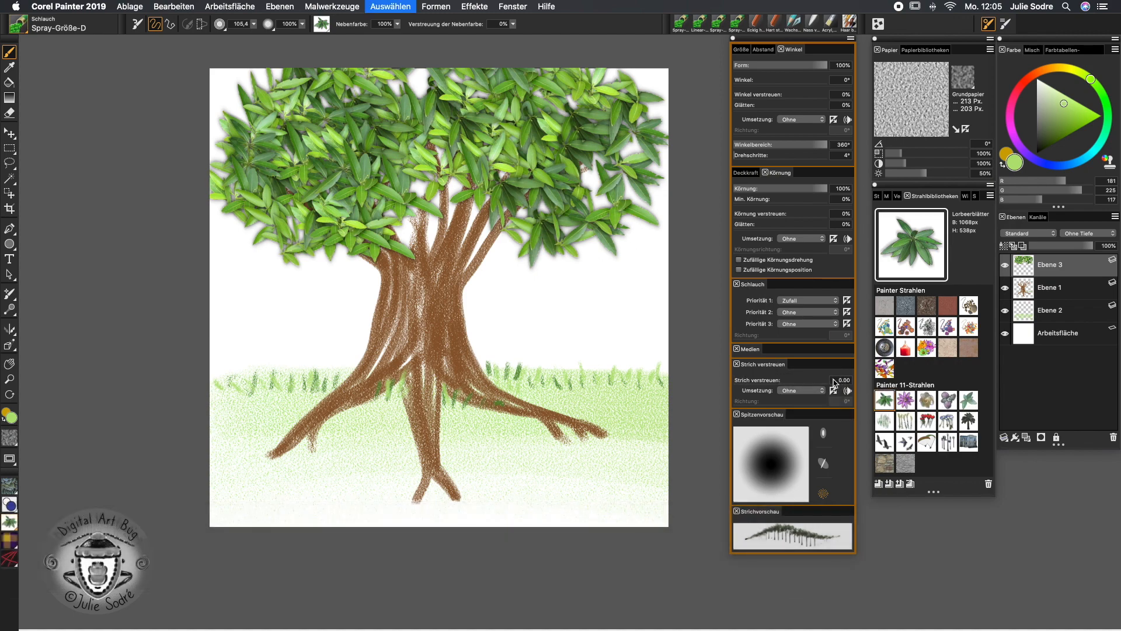
key("BackSpace")
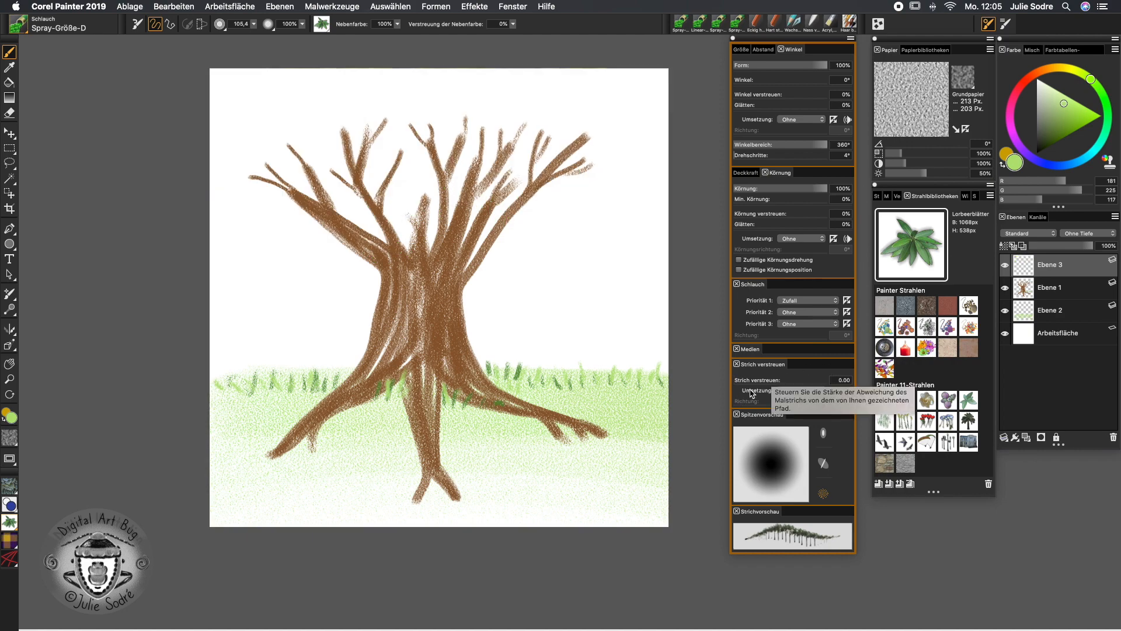
left_click(742, 381)
left_click_drag(744, 380, 760, 381)
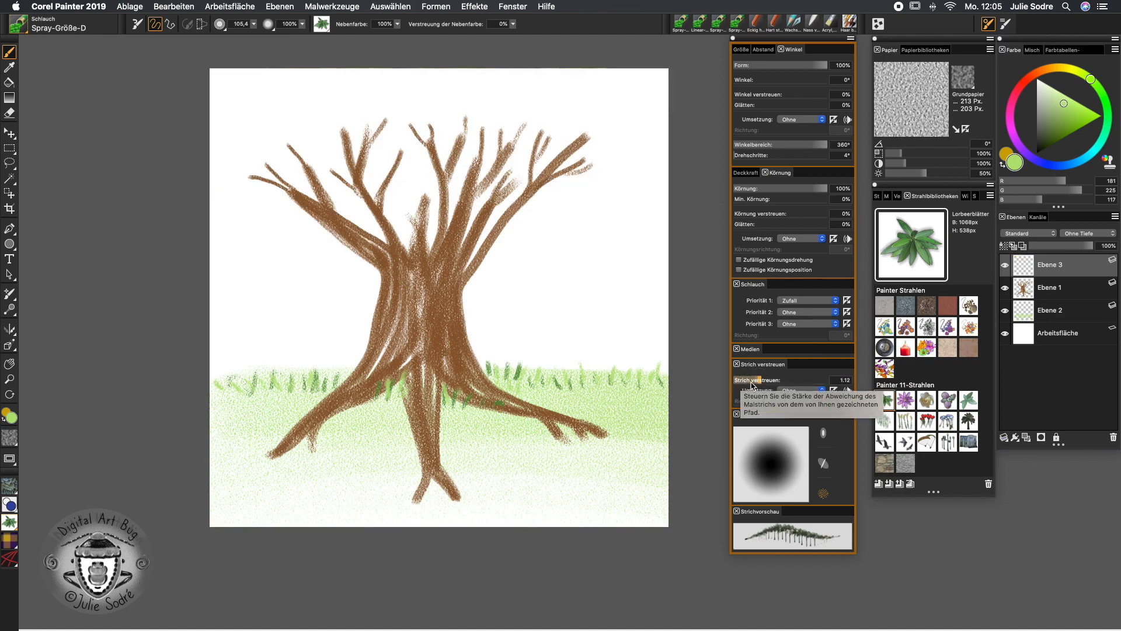
- Spray scattered laurel leaves over all the branches to fill the tree's crown on Ebene 3
mouse_move(356, 212)
left_mouse_down()
mouse_move(309, 209)
mouse_move(275, 178)
mouse_move(290, 146)
mouse_move(351, 142)
mouse_move(335, 170)
mouse_move(275, 202)
mouse_move(282, 238)
mouse_move(252, 170)
mouse_move(290, 102)
mouse_move(338, 143)
mouse_move(383, 117)
mouse_move(333, 112)
mouse_move(423, 101)
mouse_move(389, 190)
mouse_move(454, 99)
mouse_move(456, 166)
mouse_move(529, 110)
mouse_move(504, 218)
mouse_move(457, 165)
mouse_move(469, 91)
mouse_move(575, 90)
mouse_move(601, 151)
mouse_move(564, 167)
mouse_move(479, 84)
mouse_move(390, 76)
mouse_move(294, 103)
mouse_move(251, 179)
mouse_move(293, 229)
mouse_move(372, 191)
mouse_move(322, 261)
left_mouse_up()
mouse_move(526, 175)
left_mouse_down()
mouse_move(537, 221)
mouse_move(397, 211)
mouse_move(379, 238)
mouse_move(525, 211)
mouse_move(437, 143)
mouse_move(382, 139)
mouse_move(343, 203)
mouse_move(263, 191)
mouse_move(235, 234)
left_mouse_up()
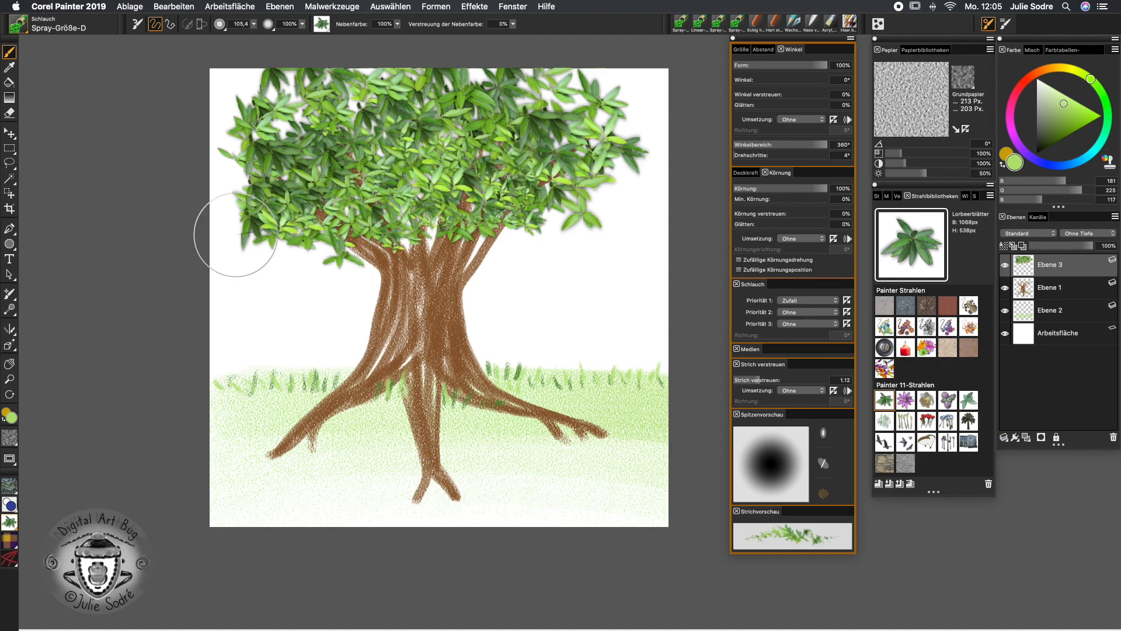